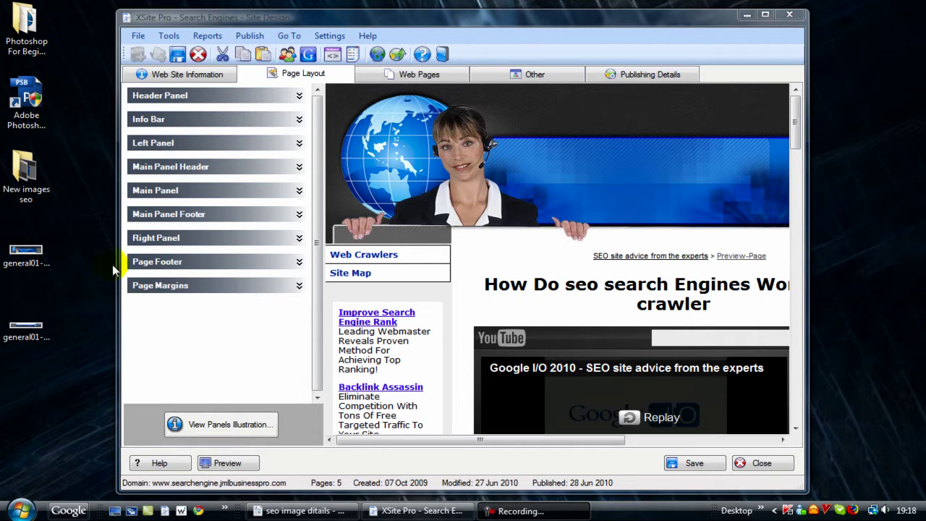
Widen the site design window to show more of the page preview.
{"action": "left_click", "coordinate": [32, 335]}
{"action": "left_click", "coordinate": [31, 258]}
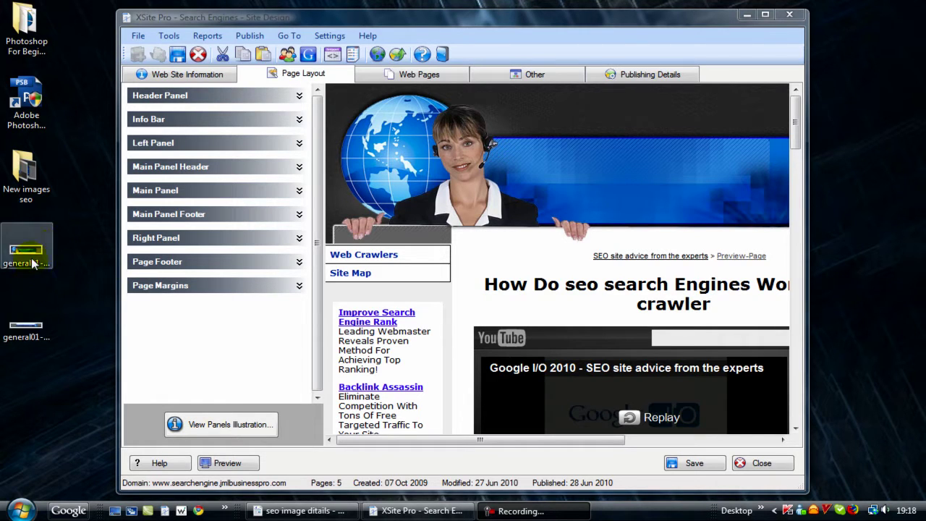
{"action": "left_click", "coordinate": [31, 318]}
{"action": "left_click", "coordinate": [53, 252]}
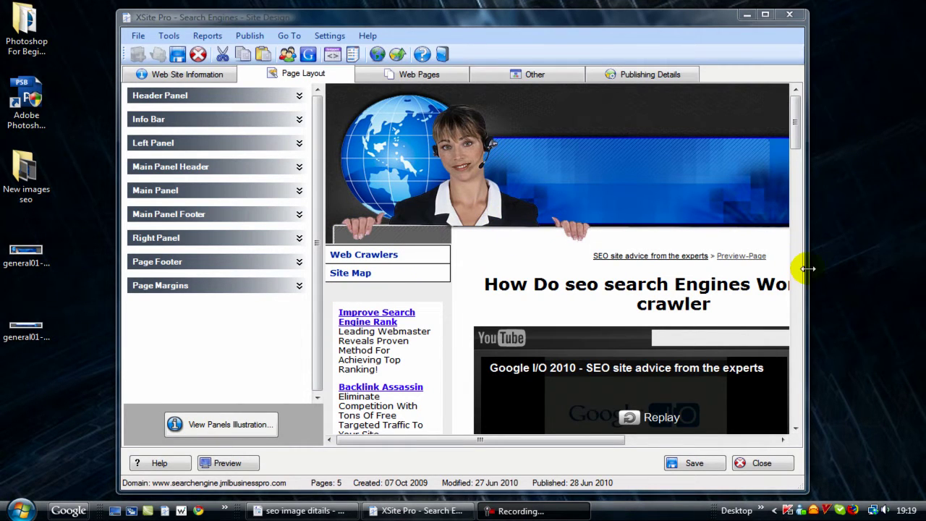
{"action": "left_click_drag", "start_coordinate": [806, 268], "coordinate": [919, 268]}
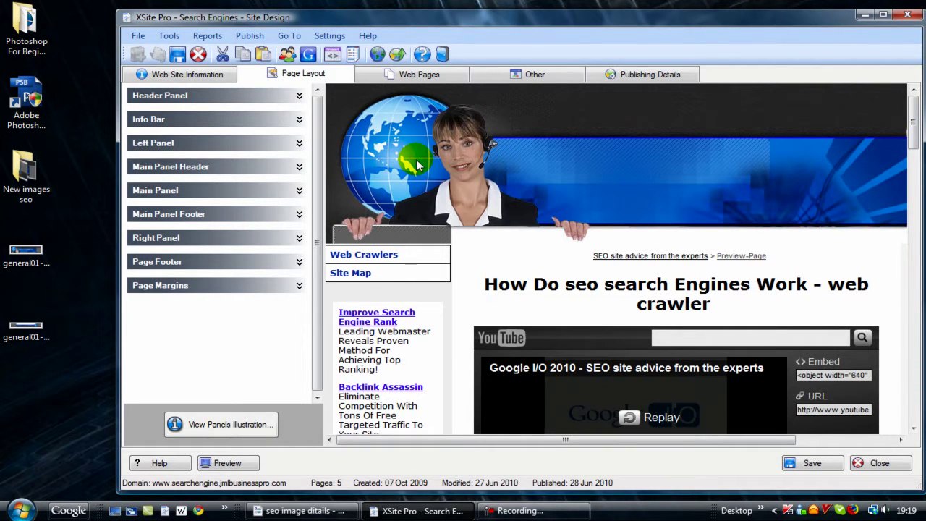
Rename the header banner image on the desktop as general01-1024x768-blue_0125.
{"action": "left_click", "coordinate": [26, 252]}
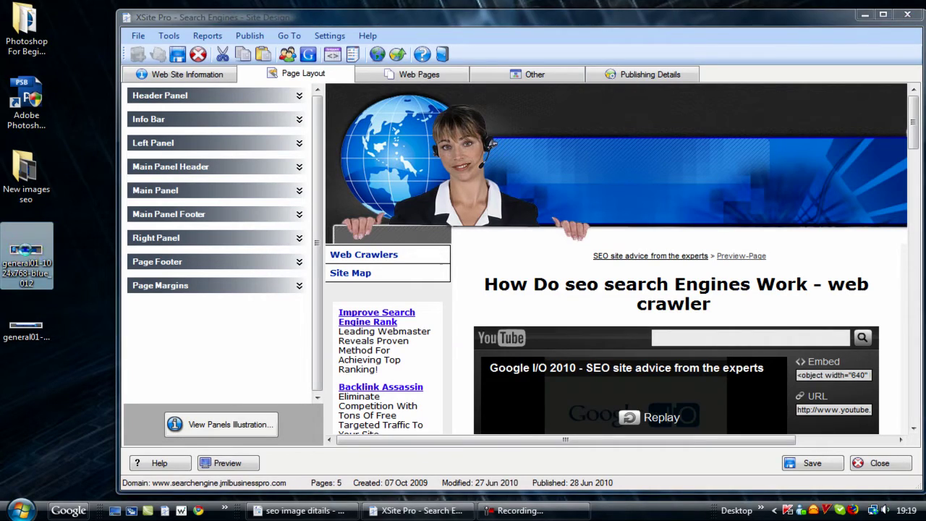
{"action": "right_click", "coordinate": [26, 252]}
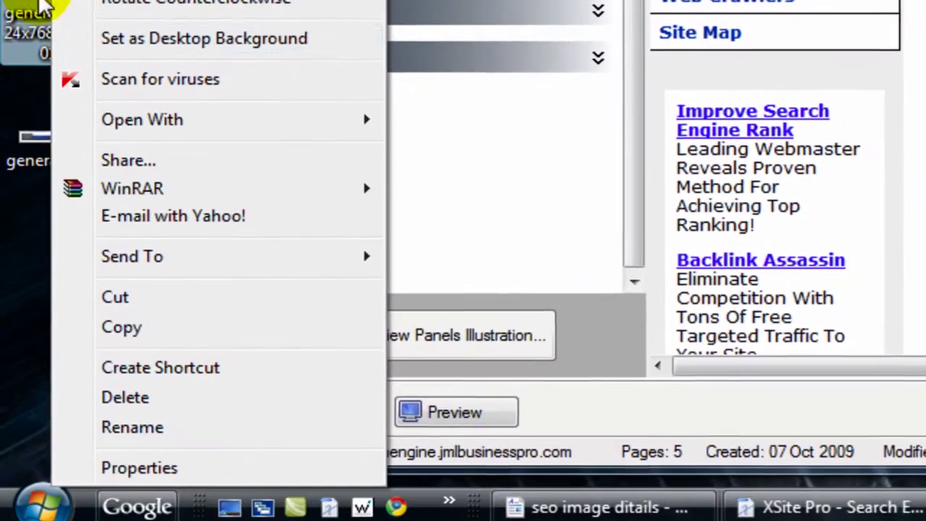
{"action": "left_click", "coordinate": [144, 425]}
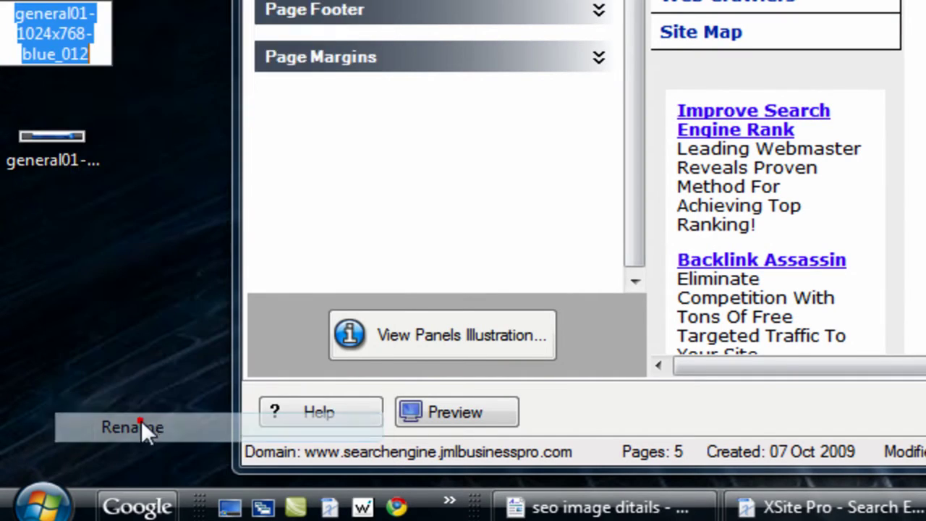
{"action": "left_click", "coordinate": [110, 54]}
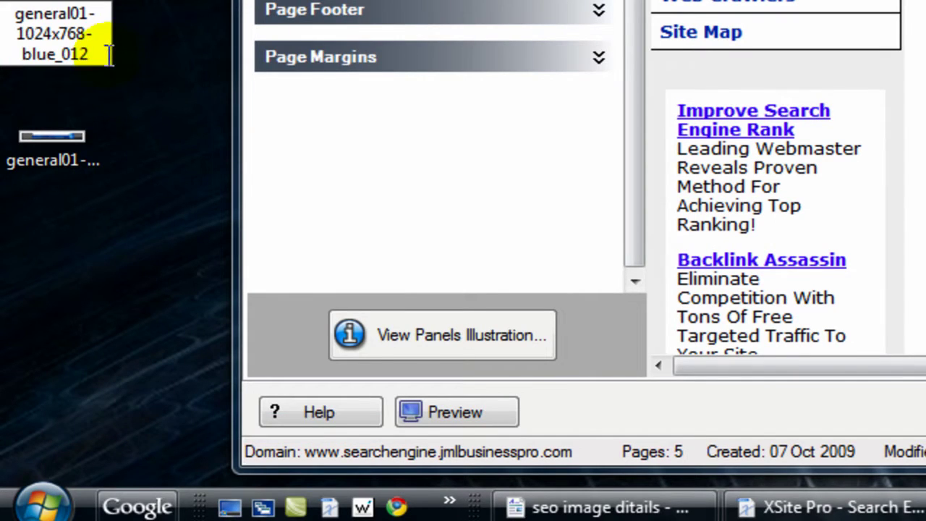
{"action": "type", "text": "5"}
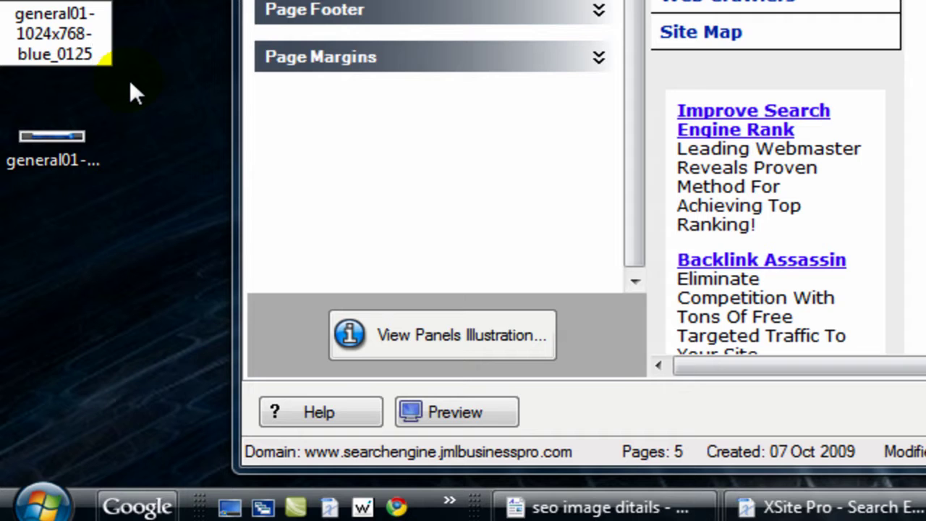
Rename the footer banner image on the desktop as general01-1024x768-blue_0526.
{"action": "left_click", "coordinate": [43, 141]}
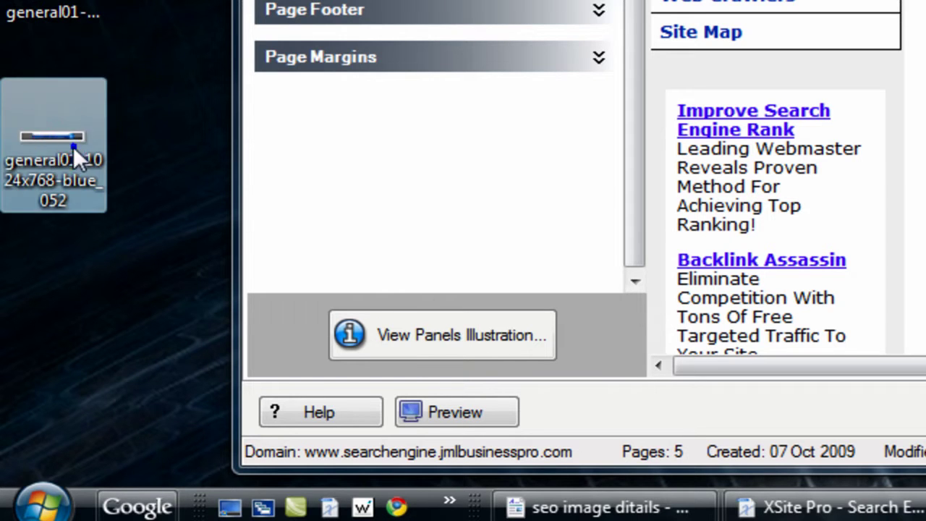
{"action": "right_click", "coordinate": [73, 146]}
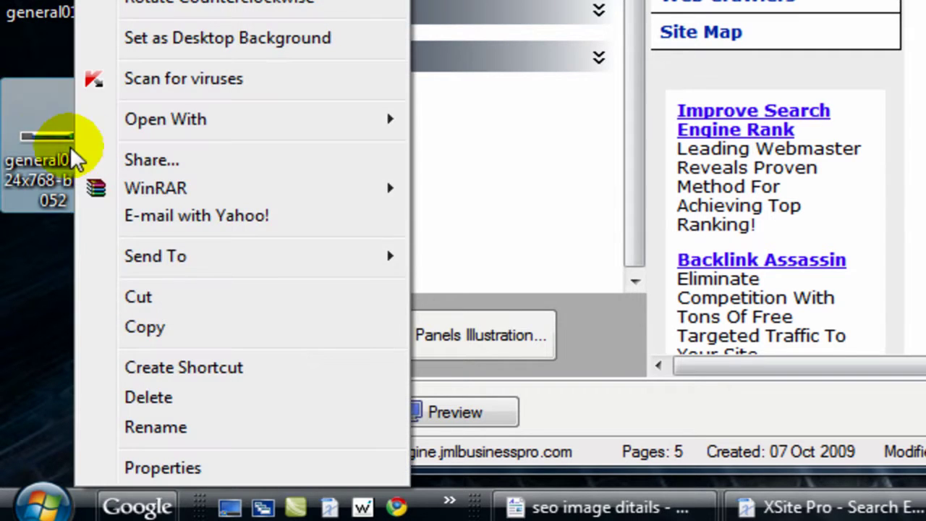
{"action": "left_click", "coordinate": [179, 428]}
{"action": "left_click", "coordinate": [102, 201]}
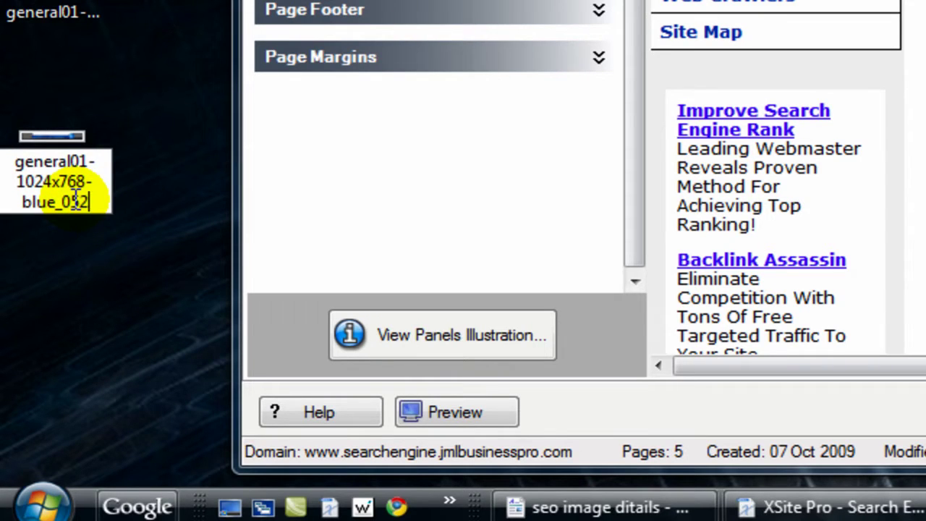
{"action": "type", "text": "6"}
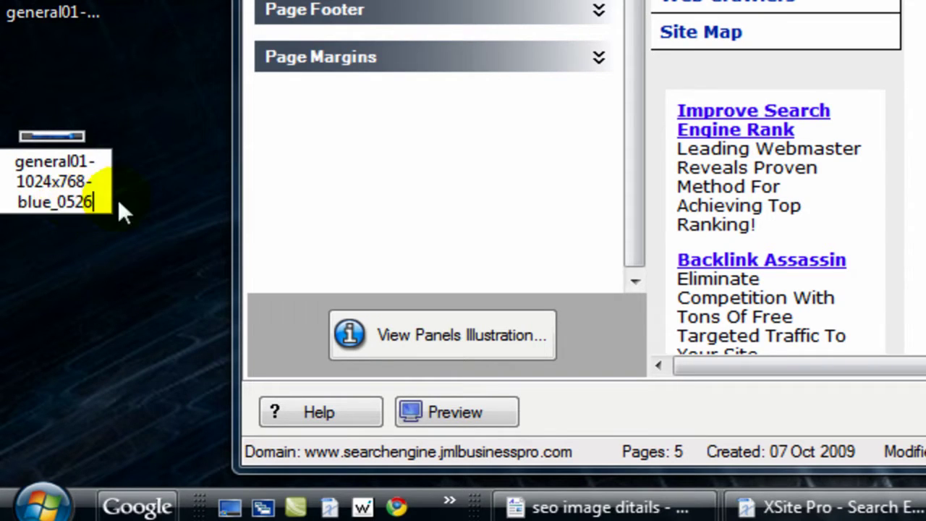
{"action": "left_click", "coordinate": [151, 70]}
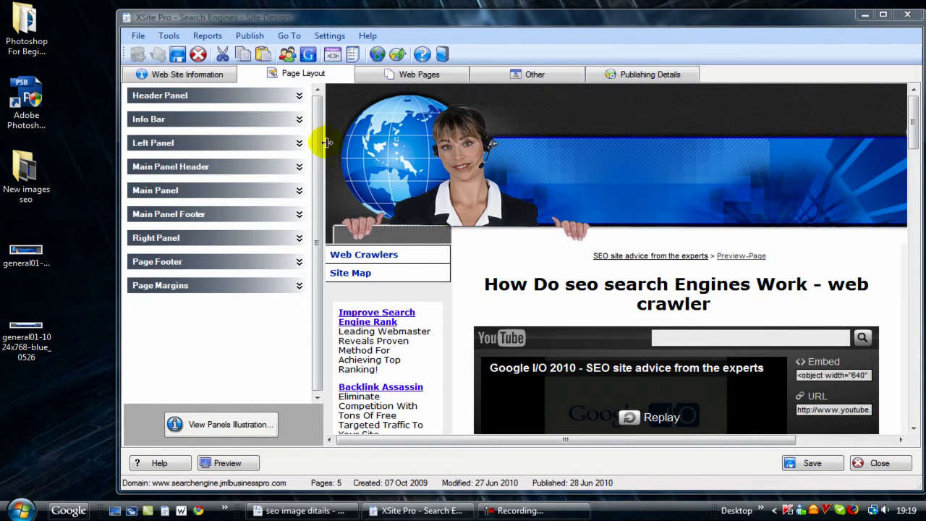
Maximize the site design window so the whole page width is shown.
{"action": "left_click", "coordinate": [883, 15]}
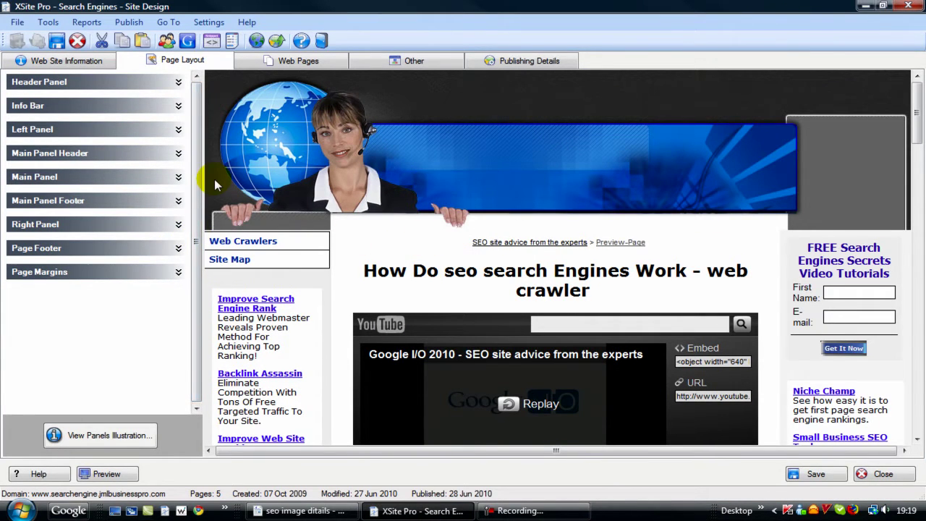
{"action": "left_click", "coordinate": [196, 215]}
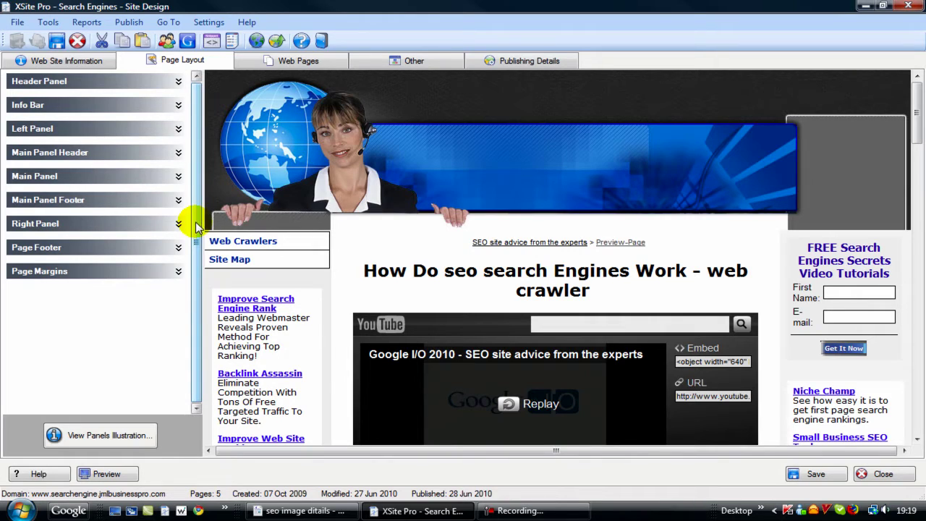
{"action": "left_click_drag", "start_coordinate": [197, 226], "coordinate": [199, 168]}
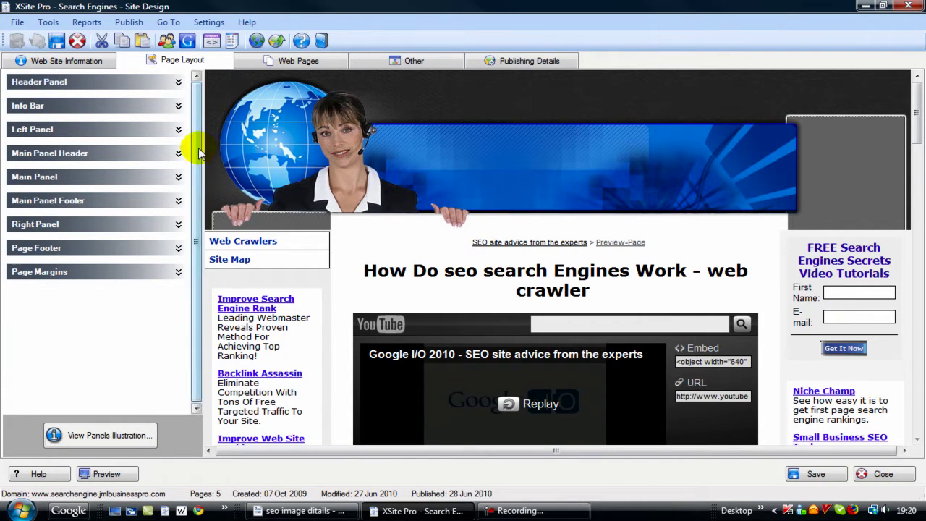
{"action": "left_click", "coordinate": [196, 207]}
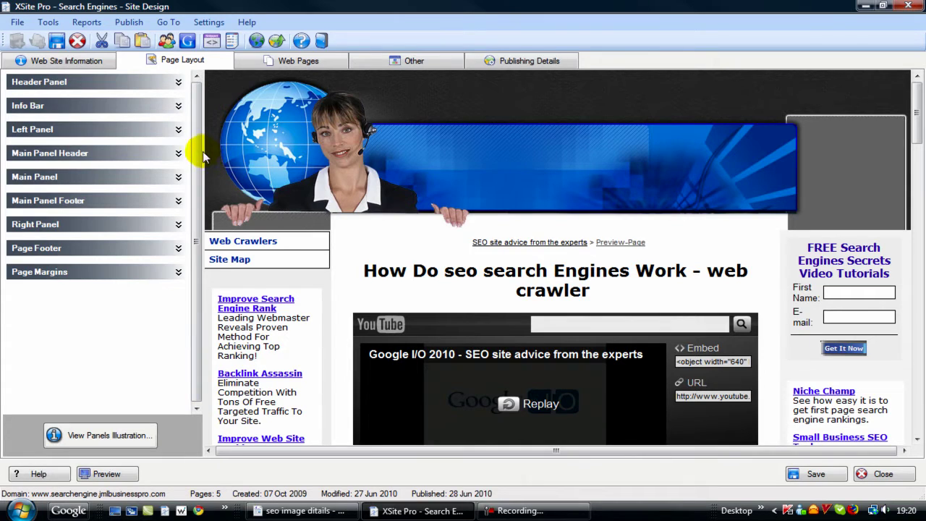
Set the Header Panel's background image to general01-1024x768-blue_0125 from the Desktop folder on the hard drive.
{"action": "left_click", "coordinate": [181, 82]}
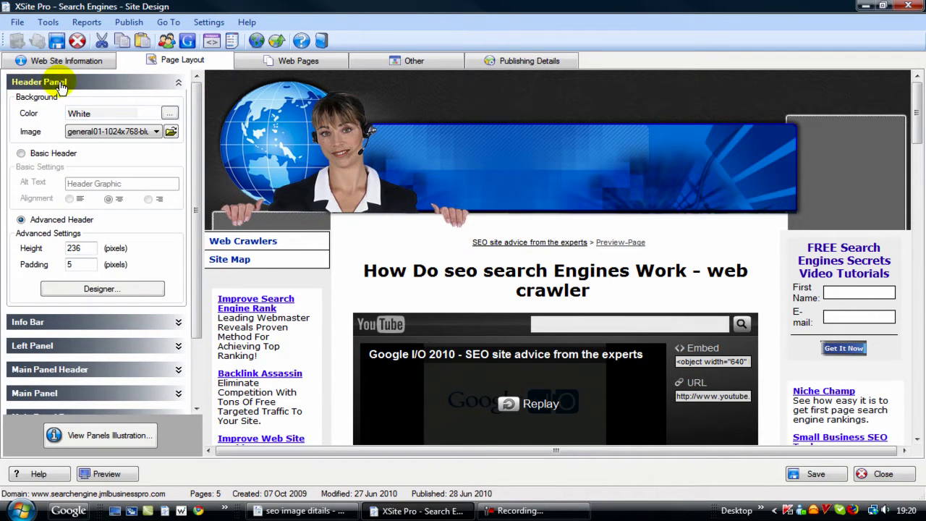
{"action": "left_click", "coordinate": [30, 135]}
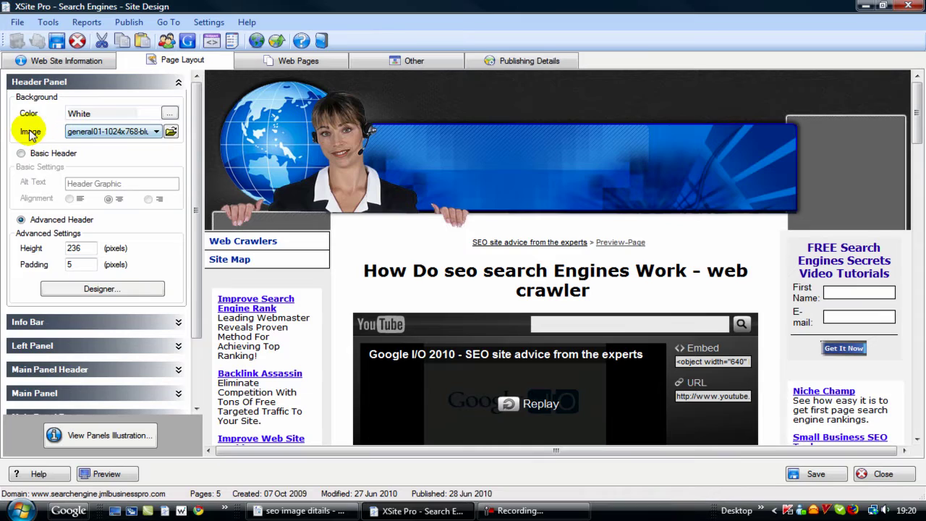
{"action": "left_click", "coordinate": [171, 133]}
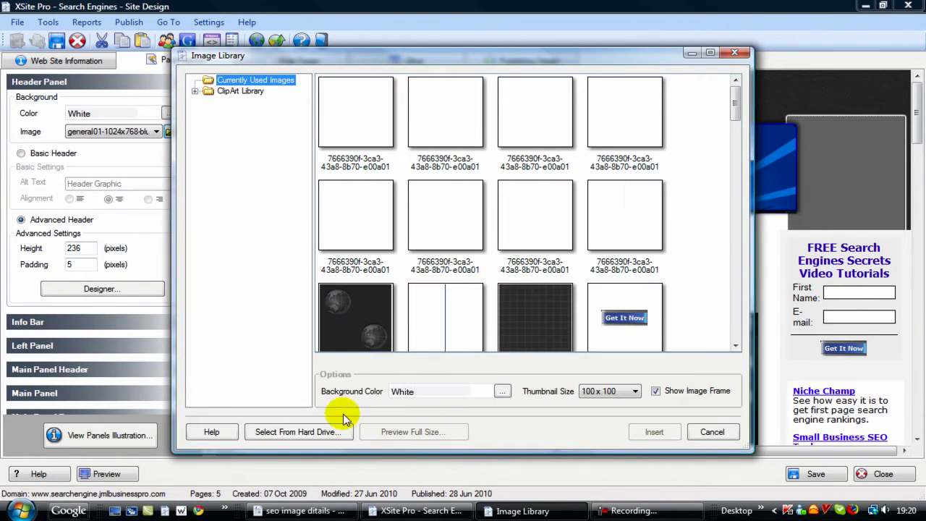
{"action": "left_click", "coordinate": [291, 431]}
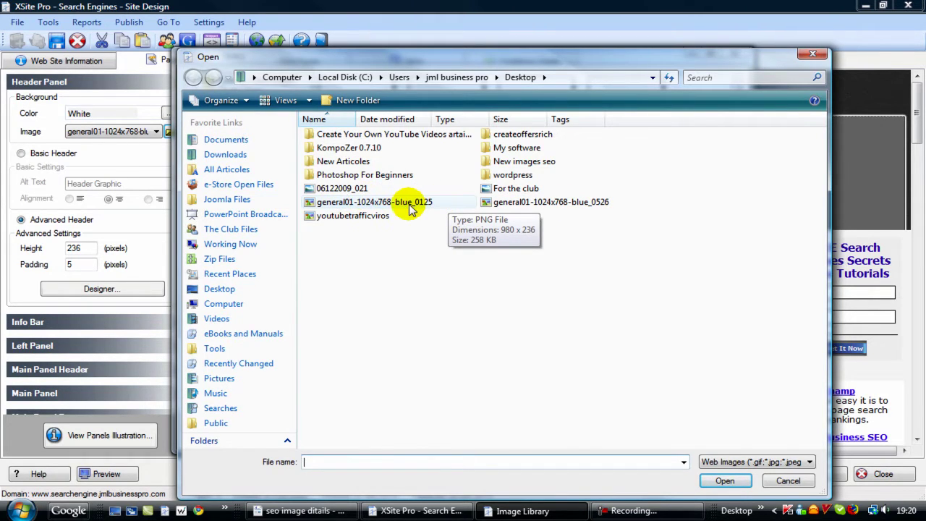
{"action": "left_click", "coordinate": [386, 206]}
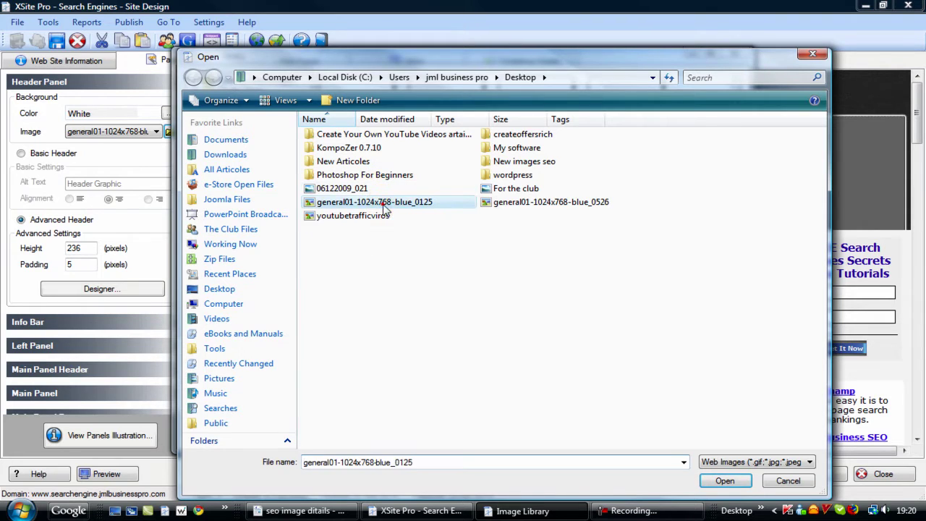
{"action": "left_click", "coordinate": [725, 480]}
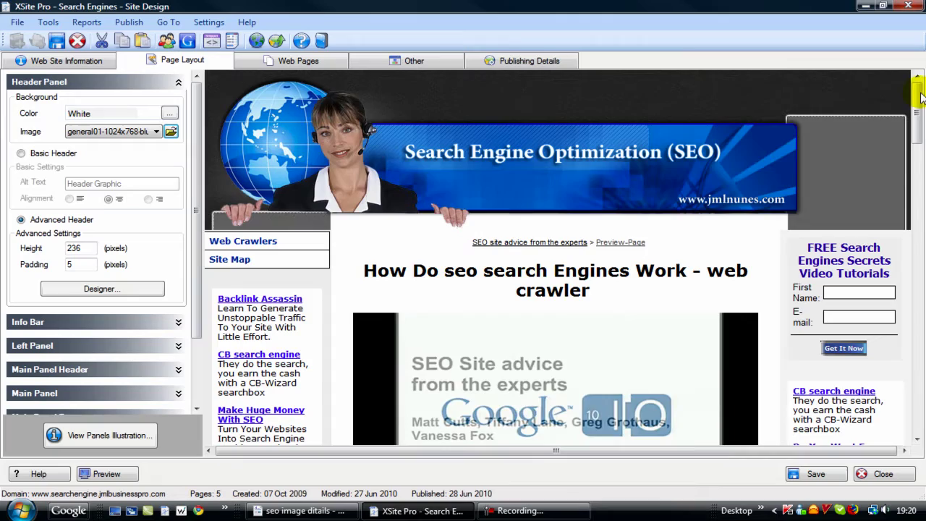
Set the Page Footer's background image to general01-1024x768-blue_0526 from the Desktop folder on the hard drive.
{"action": "left_click_drag", "start_coordinate": [920, 97], "coordinate": [921, 412]}
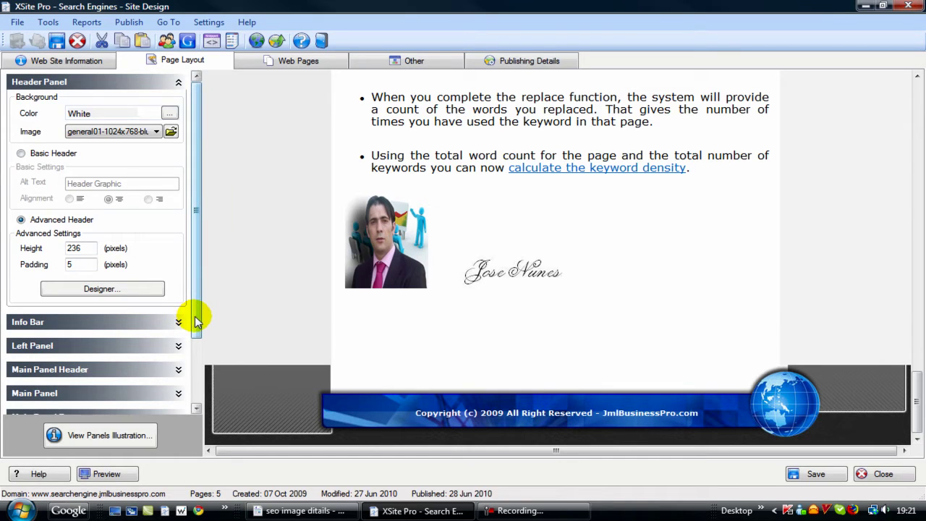
{"action": "left_click_drag", "start_coordinate": [199, 319], "coordinate": [207, 372]}
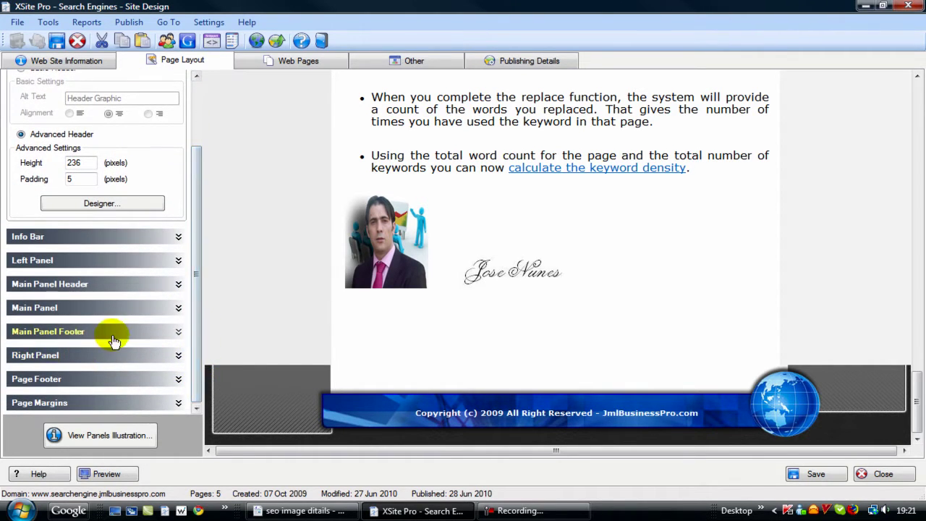
{"action": "left_click", "coordinate": [177, 331]}
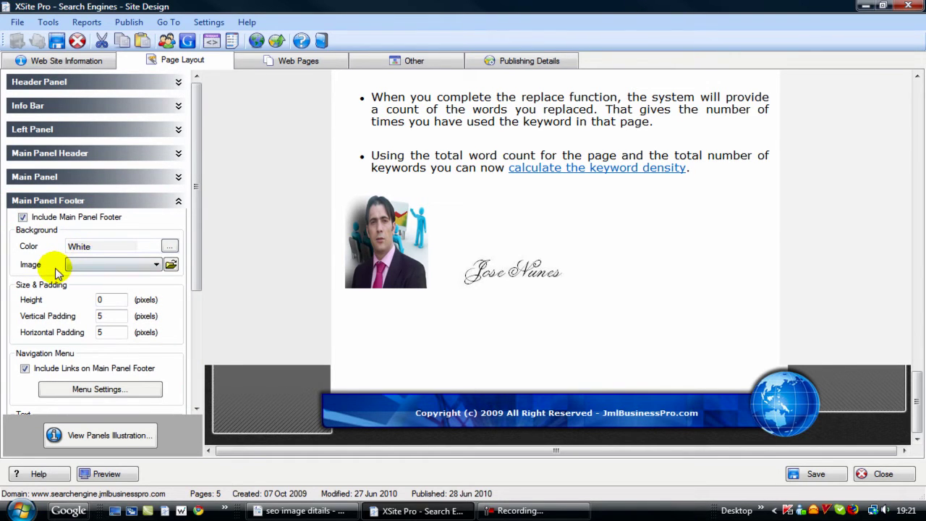
{"action": "left_click", "coordinate": [178, 202]}
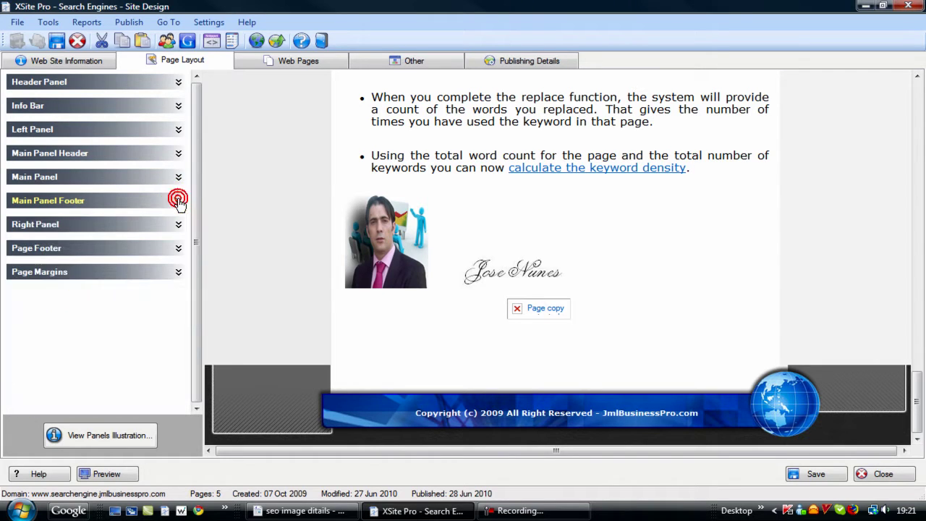
{"action": "left_click", "coordinate": [178, 251]}
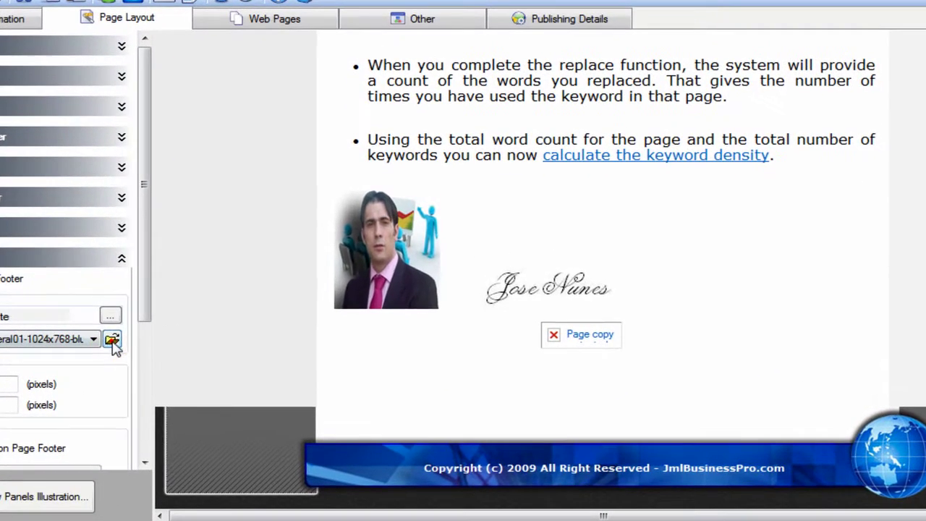
{"action": "left_click", "coordinate": [171, 312]}
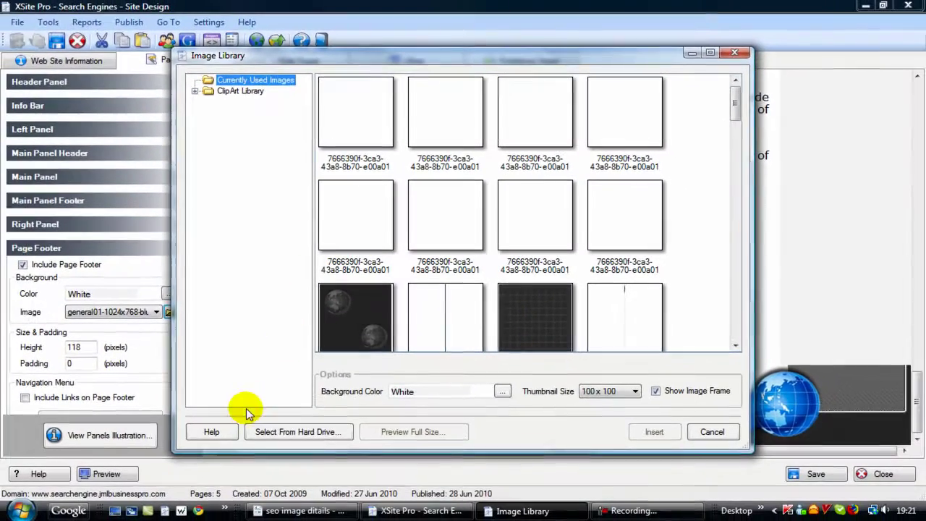
{"action": "left_click", "coordinate": [257, 491]}
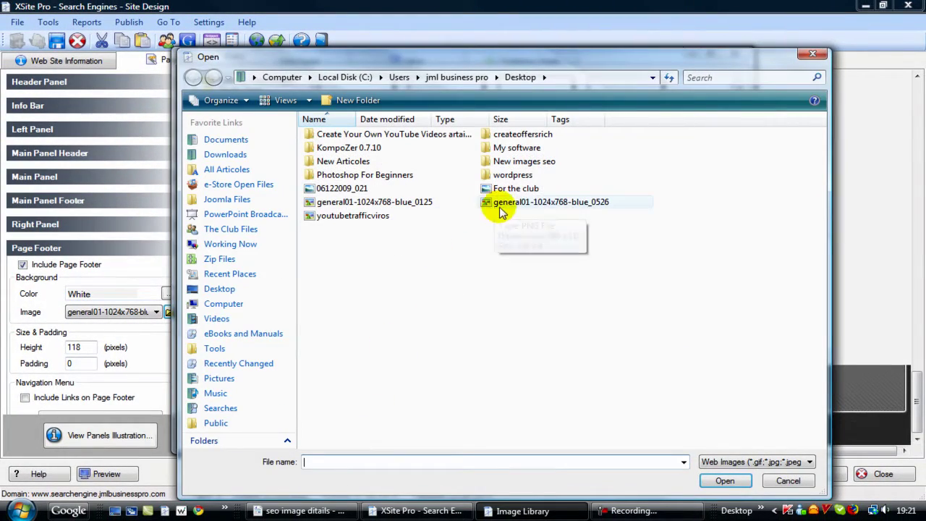
{"action": "left_click", "coordinate": [548, 203]}
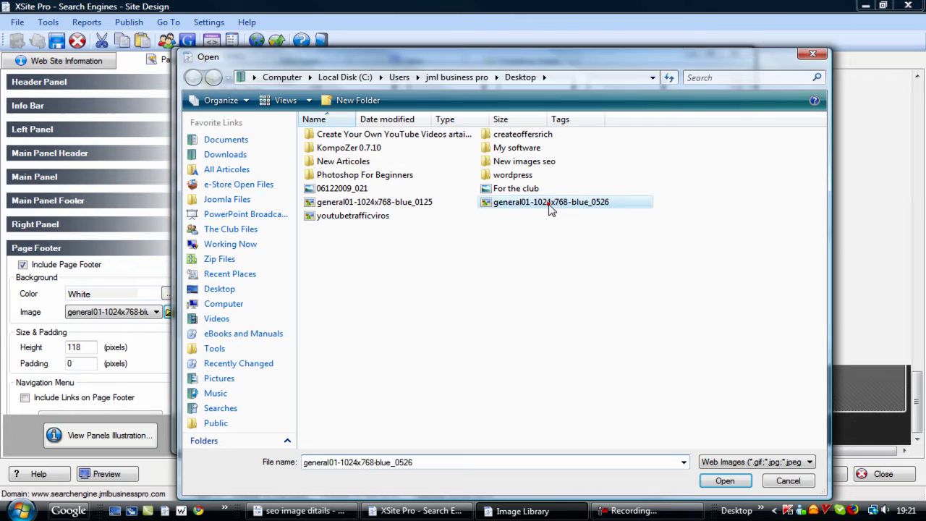
{"action": "left_click", "coordinate": [723, 481]}
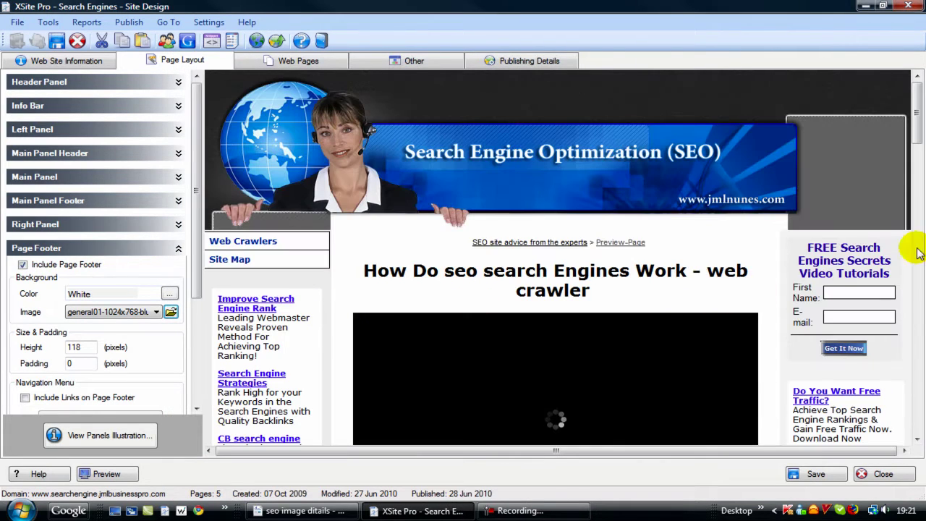
Remove the overlapping text "Copyright (c) 2009 All Right Reserved - JmlBusinessPro.com" from the page footer in its Designer.
{"action": "left_click_drag", "start_coordinate": [917, 105], "coordinate": [915, 402]}
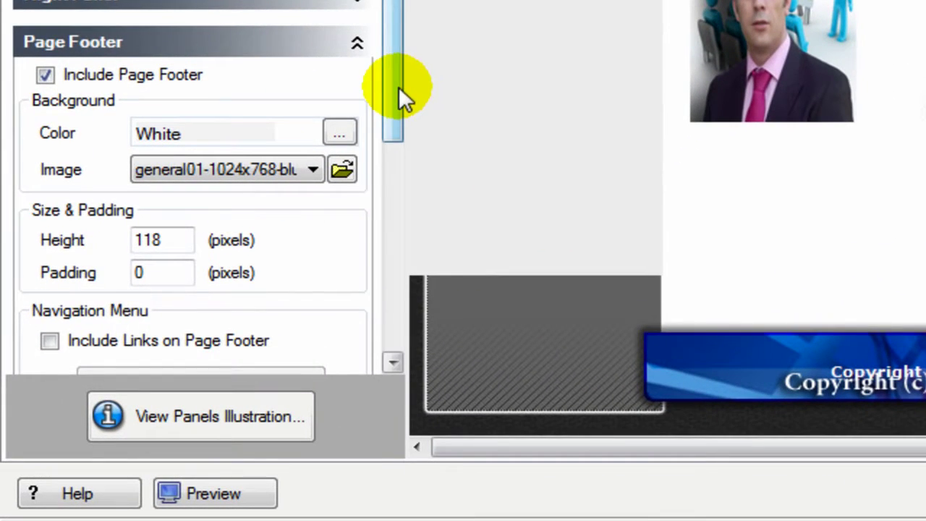
{"action": "left_click_drag", "start_coordinate": [399, 97], "coordinate": [217, 296]}
{"action": "left_click", "coordinate": [201, 280]}
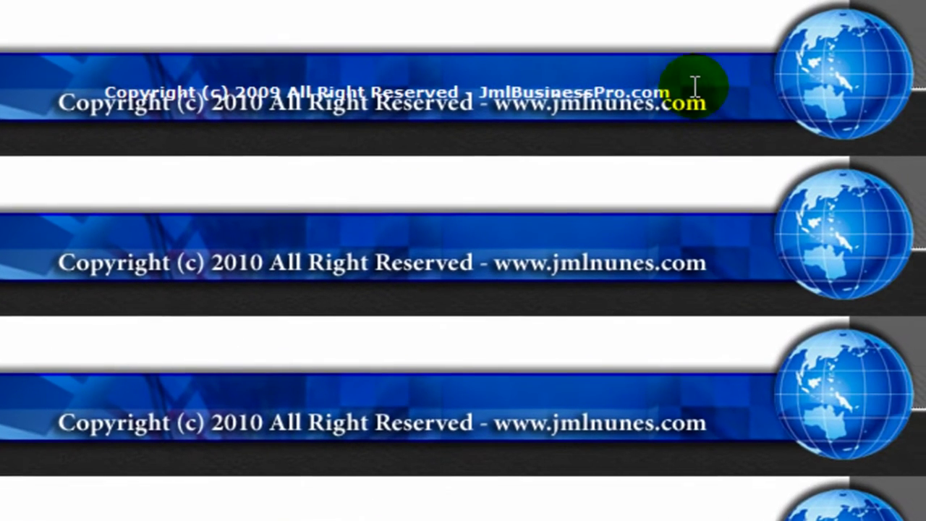
{"action": "left_click_drag", "start_coordinate": [695, 87], "coordinate": [101, 94]}
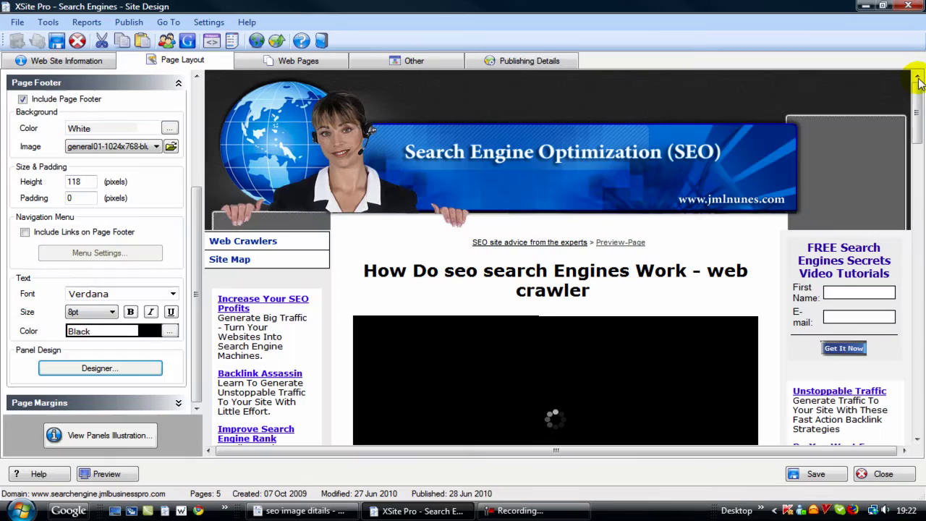
Publish the Search Engines website from its Publishing Details and close the progress window once the upload finishes.
{"action": "mouse_move", "coordinate": [917, 94]}
{"action": "left_mouse_down"}
{"action": "mouse_move", "coordinate": [917, 405]}
{"action": "mouse_move", "coordinate": [916, 109]}
{"action": "left_mouse_up"}
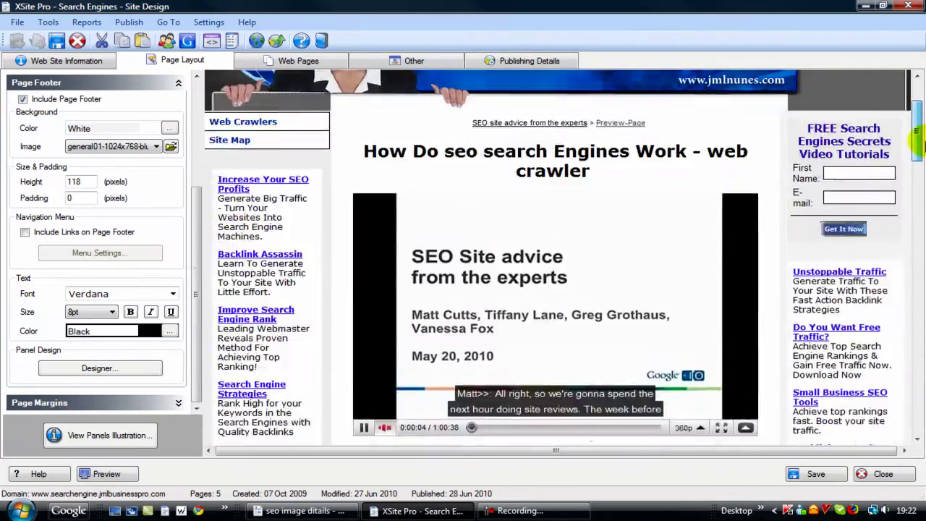
{"action": "left_click", "coordinate": [532, 62]}
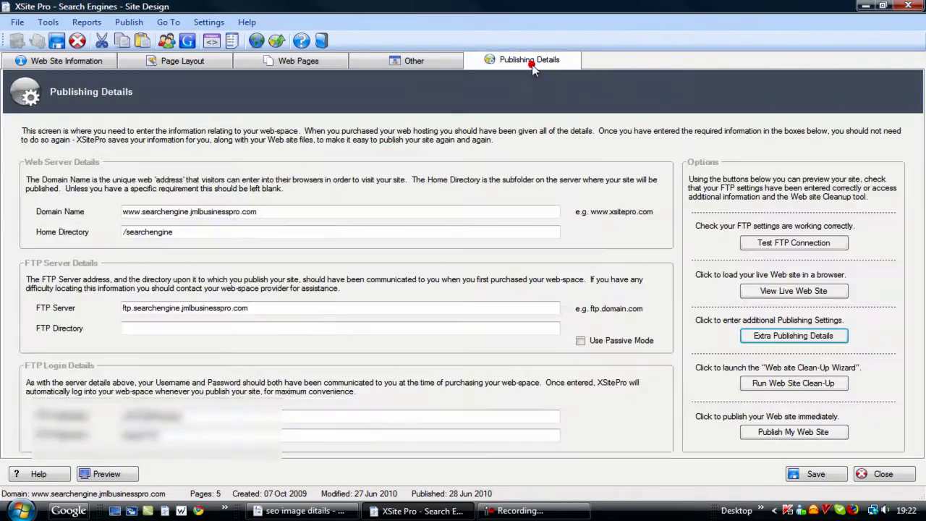
{"action": "left_click", "coordinate": [774, 432]}
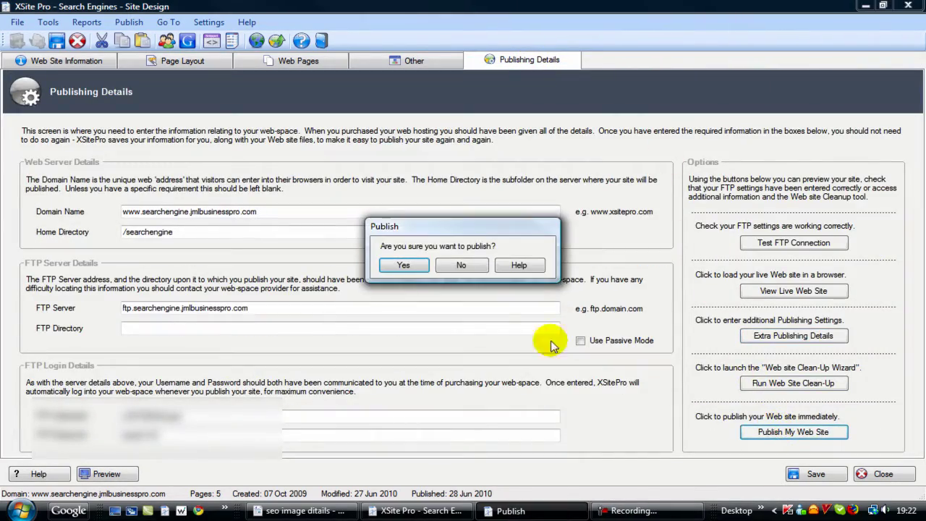
{"action": "left_click", "coordinate": [405, 323]}
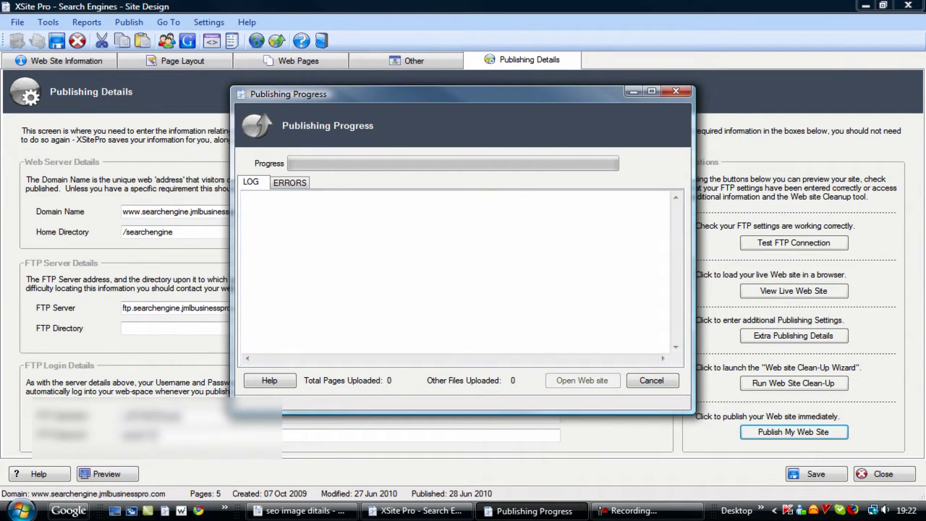
{"action": "key", "text": "F9"}
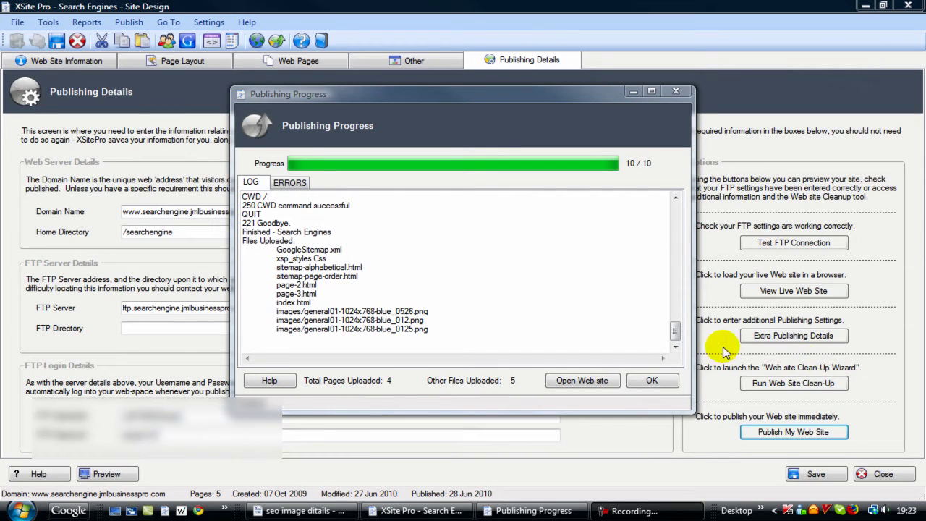
{"action": "left_click", "coordinate": [661, 385]}
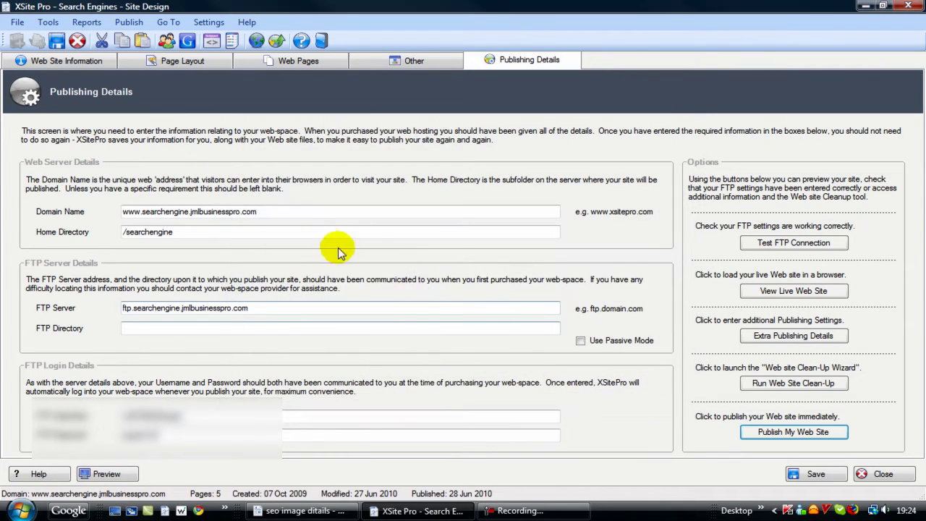
{"action": "left_click_drag", "start_coordinate": [263, 211], "coordinate": [143, 214]}
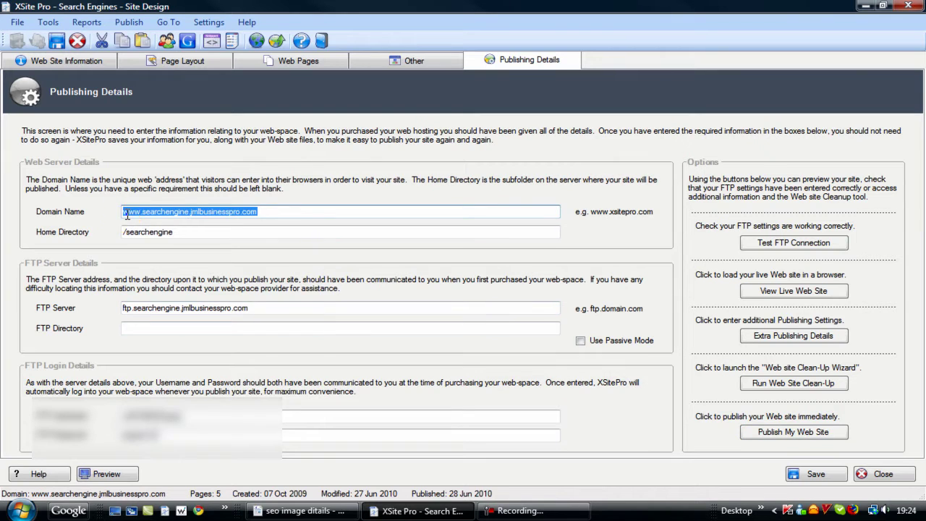
{"action": "right_click", "coordinate": [127, 213]}
{"action": "left_click", "coordinate": [200, 259]}
{"action": "left_click", "coordinate": [197, 511]}
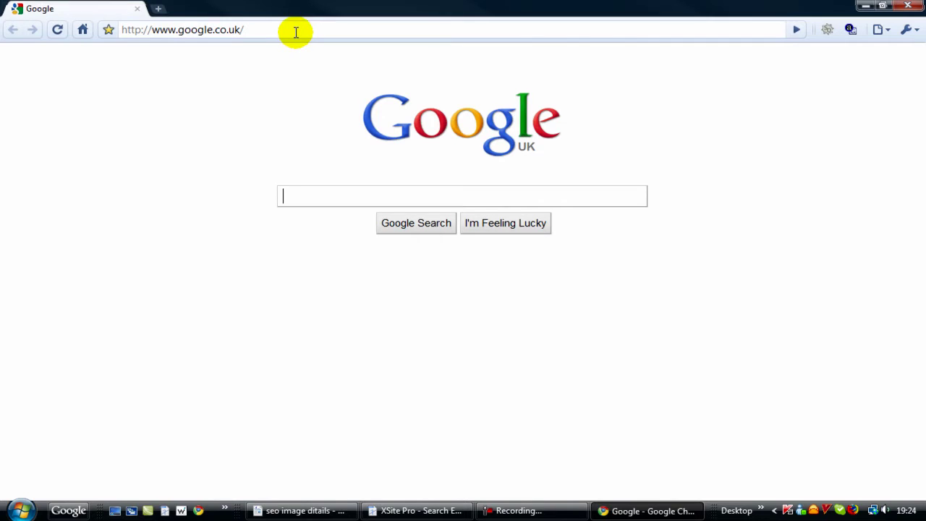
{"action": "left_click", "coordinate": [295, 32]}
{"action": "right_click", "coordinate": [294, 32]}
{"action": "left_click", "coordinate": [372, 88]}
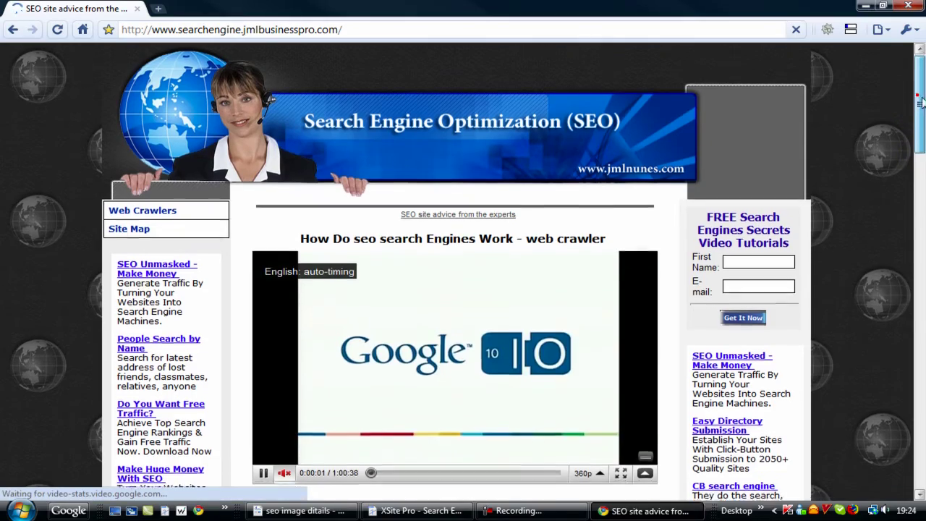
Inspect the live page's footer, reload the page, and check the footer again for the old copyright text.
{"action": "scroll", "coordinate": [919, 105], "scroll_direction": "down", "scroll_amount": 1}
{"action": "left_click_drag", "start_coordinate": [920, 105], "coordinate": [920, 453]}
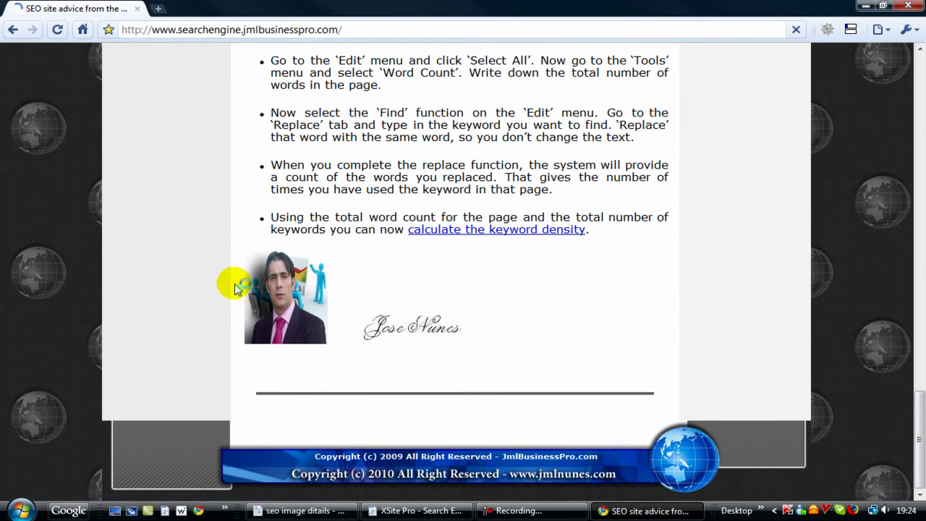
{"action": "left_click", "coordinate": [57, 30]}
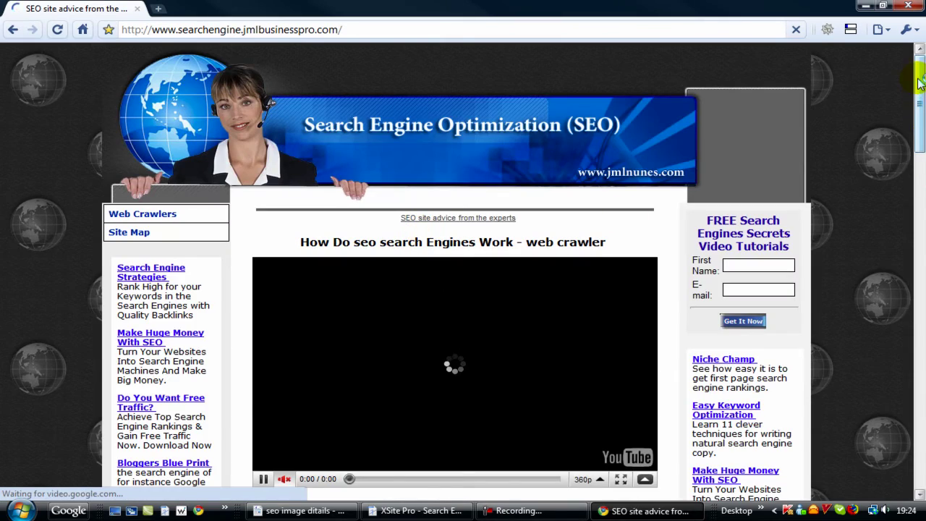
{"action": "left_click_drag", "start_coordinate": [918, 82], "coordinate": [919, 420]}
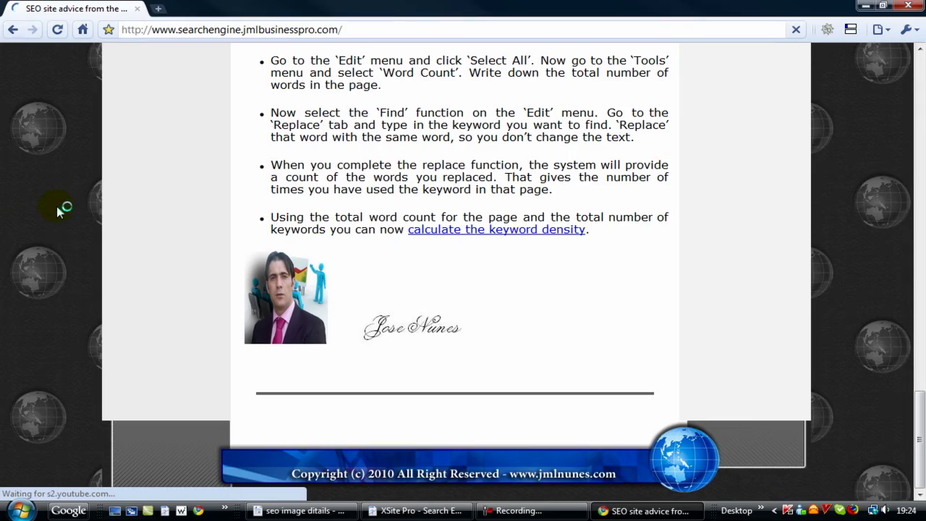
Look through the reloaded page's header, background and body content to review the published design.
{"action": "scroll", "coordinate": [149, 327], "scroll_direction": "up", "scroll_amount": 8}
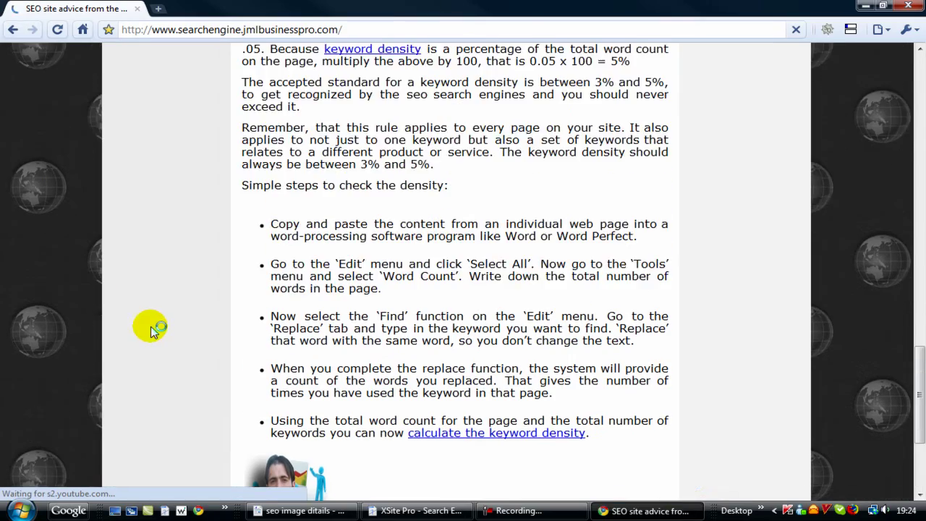
{"action": "scroll", "coordinate": [149, 329], "scroll_direction": "up", "scroll_amount": 14}
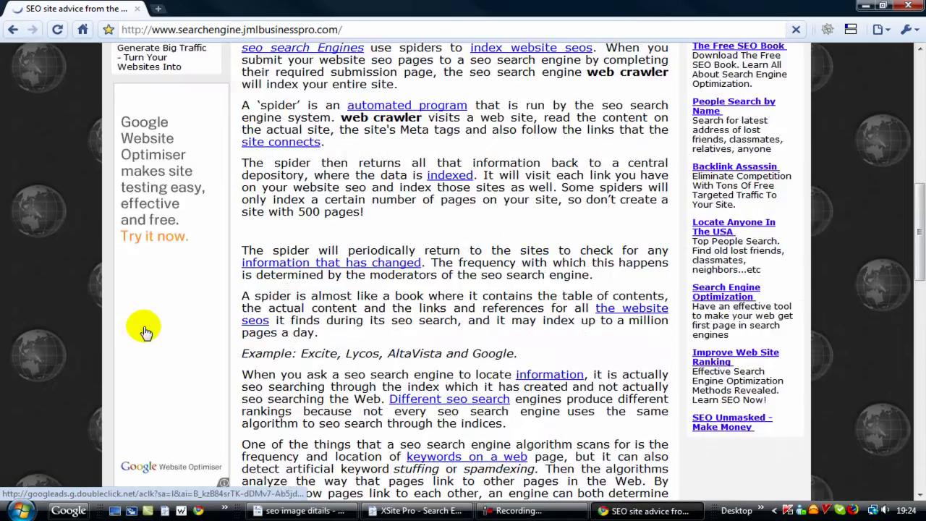
{"action": "scroll", "coordinate": [145, 329], "scroll_direction": "up", "scroll_amount": 3}
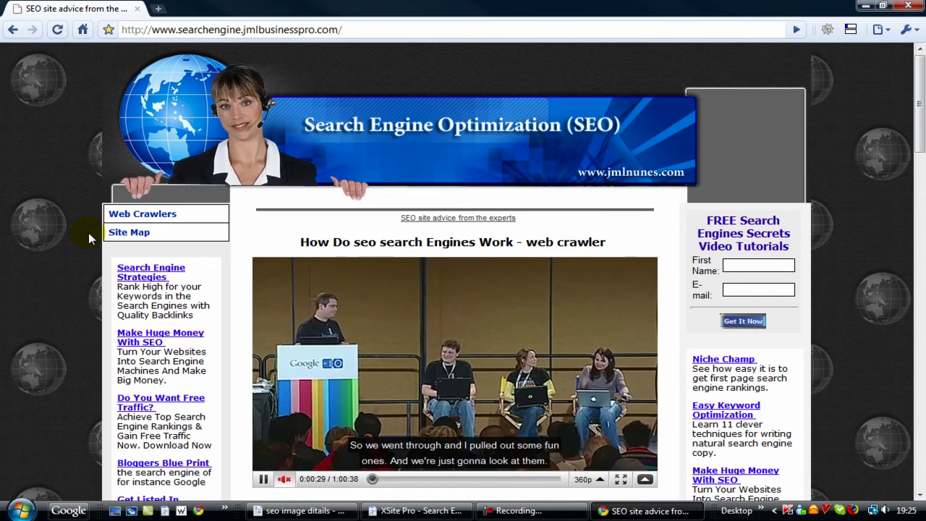
{"action": "scroll", "coordinate": [89, 233], "scroll_direction": "down", "scroll_amount": 5}
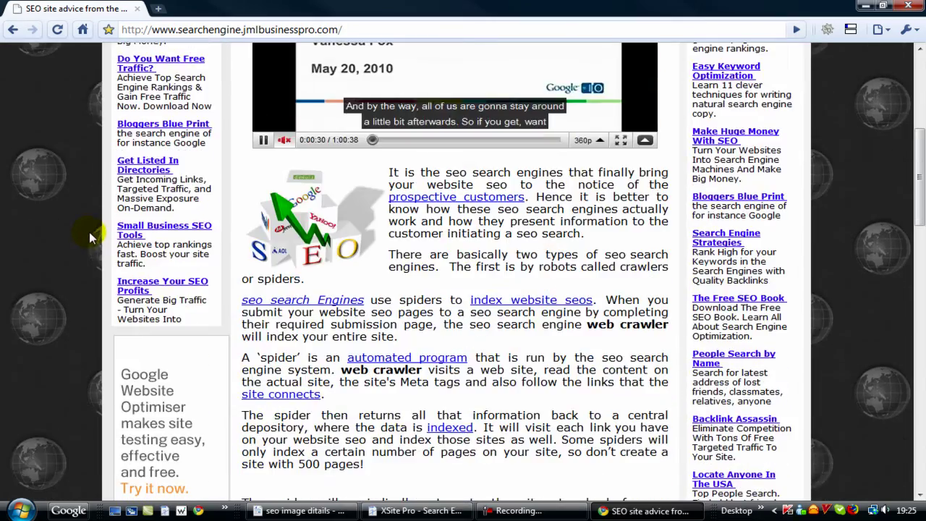
{"action": "scroll", "coordinate": [90, 231], "scroll_direction": "down", "scroll_amount": 10}
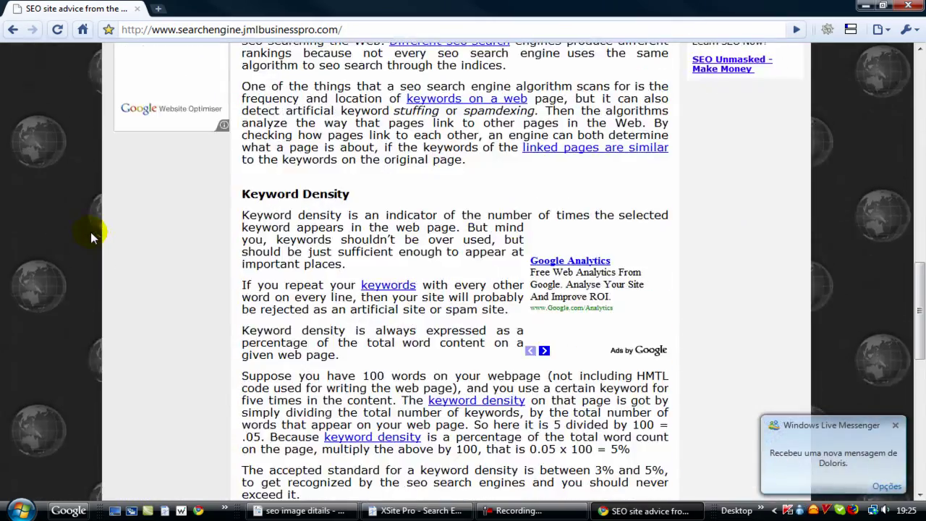
{"action": "scroll", "coordinate": [90, 232], "scroll_direction": "up", "scroll_amount": 15}
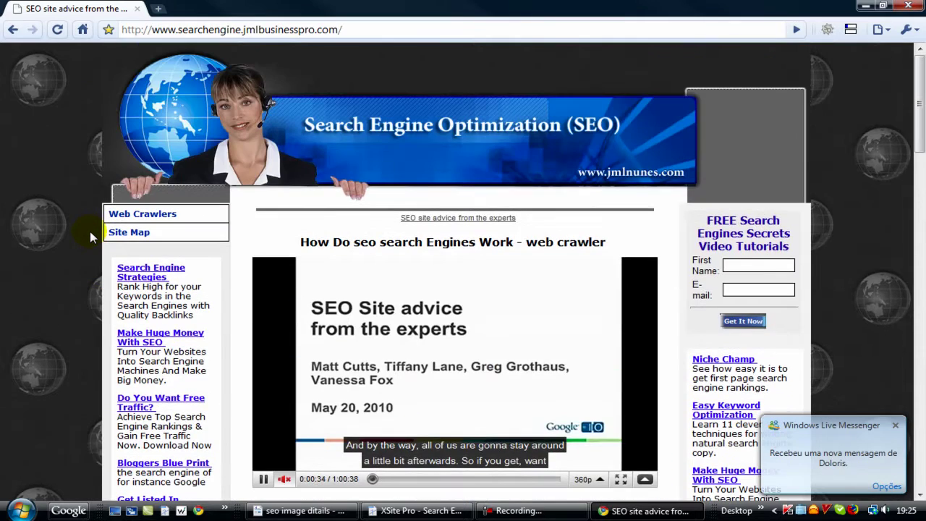